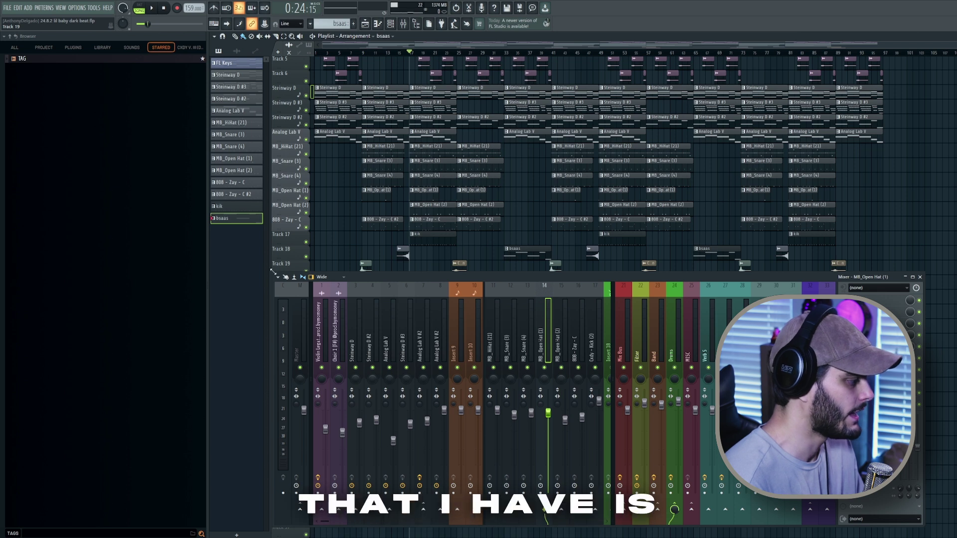
# Enlarge the mixer to show every track and highlight the instrument tracks 1–10 and the drum tracks 11–20 in turn.
pyautogui.moveTo(273, 272); pyautogui.dragTo(82, 57)
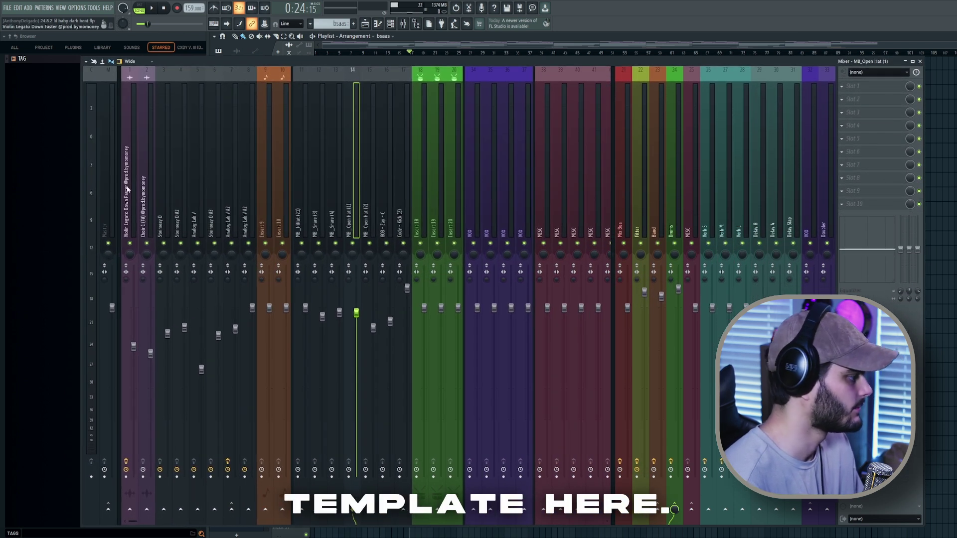
pyautogui.moveTo(128, 191); pyautogui.dragTo(277, 203)
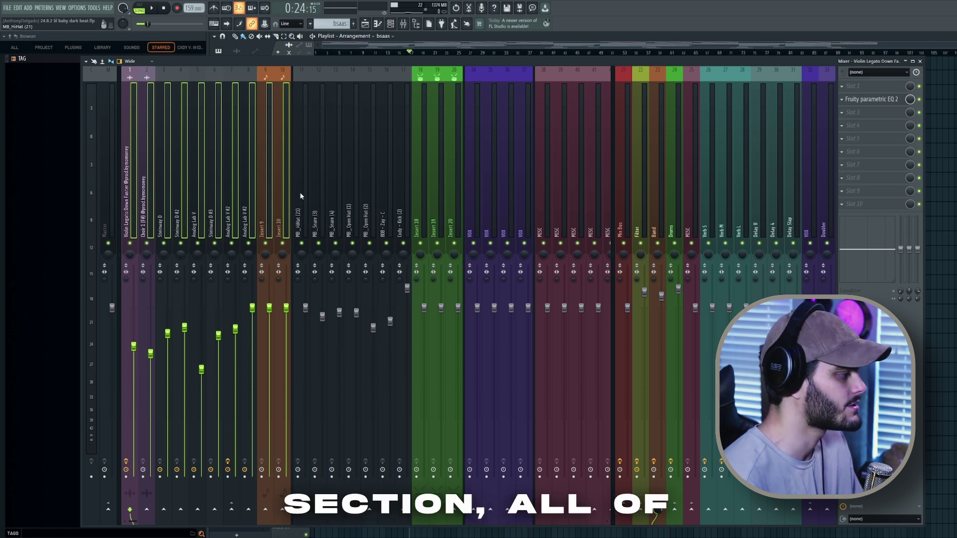
pyautogui.moveTo(300, 193); pyautogui.dragTo(449, 208)
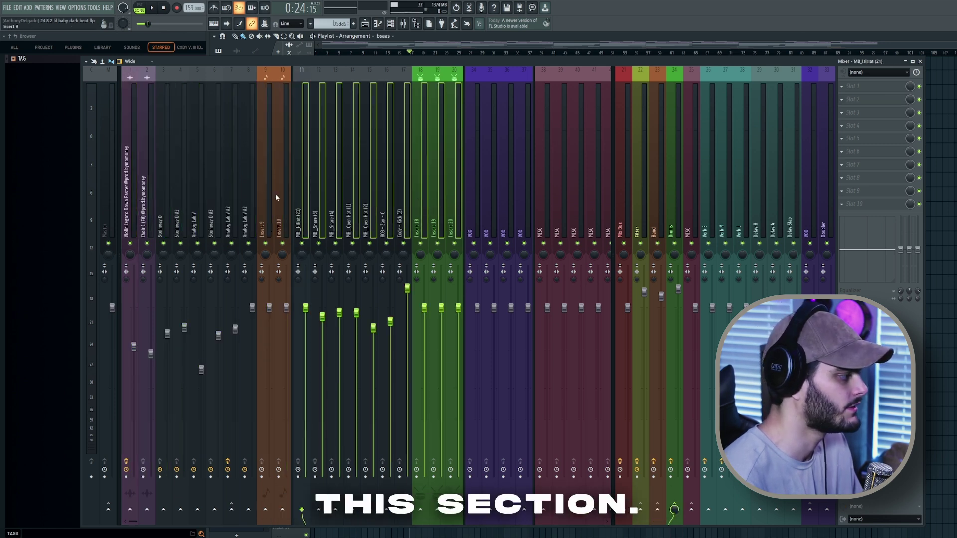
pyautogui.moveTo(129, 191); pyautogui.dragTo(259, 183)
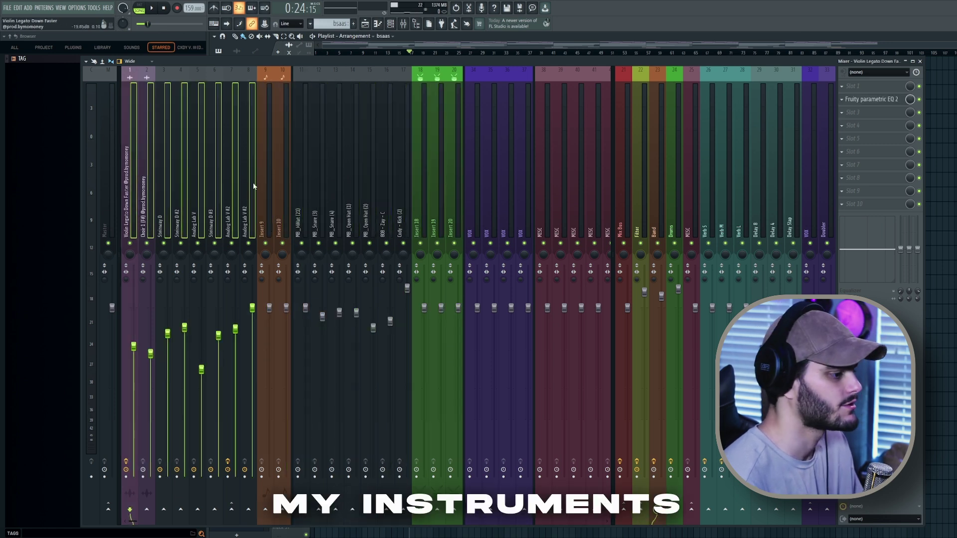
# Examine the routing of the Band, Drums and MISC buses and the MISC insert tracks in the mixer.
pyautogui.click(660, 210)
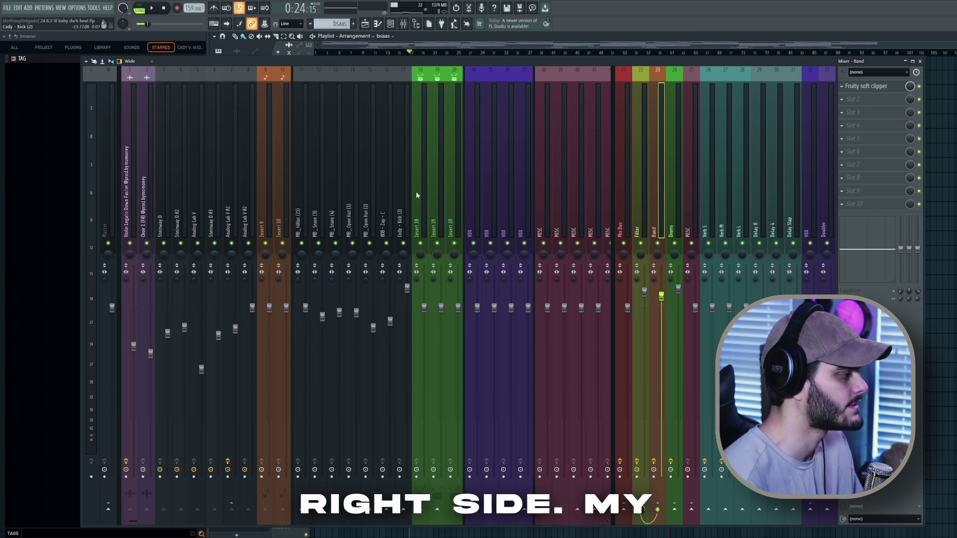
pyautogui.click(674, 215)
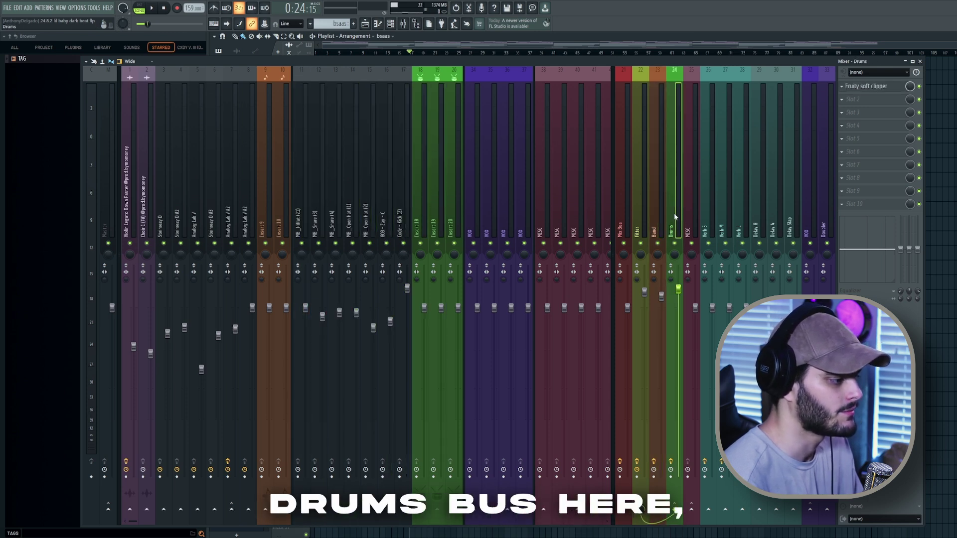
pyautogui.click(548, 185)
pyautogui.scroll(-3, 548, 185)
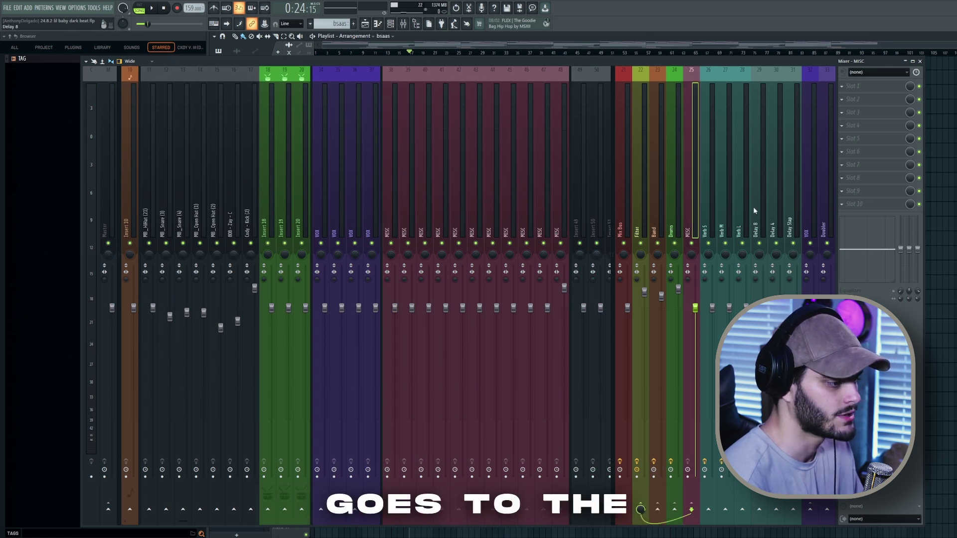
pyautogui.click(807, 204)
pyautogui.click(696, 206)
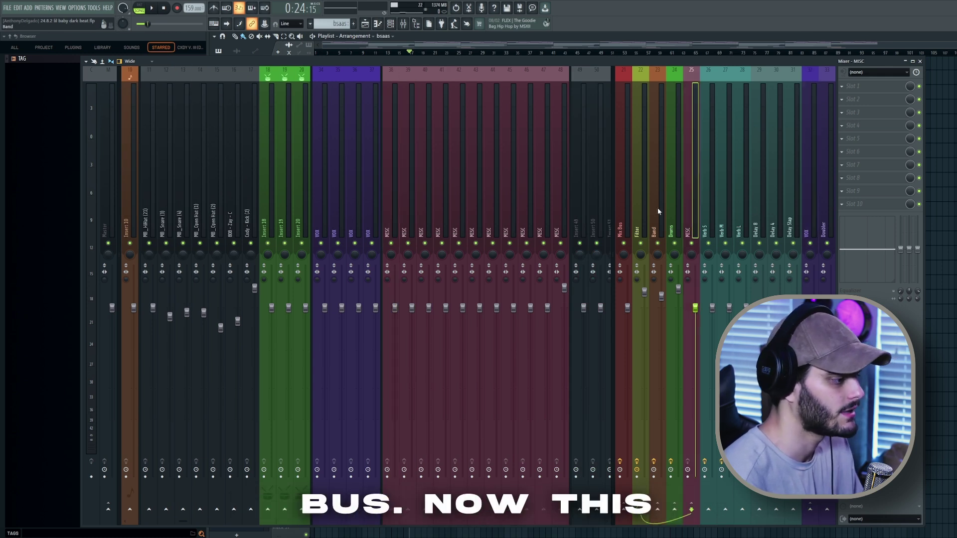
# Follow the bus chain by selecting Band together with Drums, the Filter bus and the Mix Bus.
pyautogui.click(657, 208)
pyautogui.keyDown('ctrl'); pyautogui.click(672, 206); pyautogui.keyUp('ctrl')
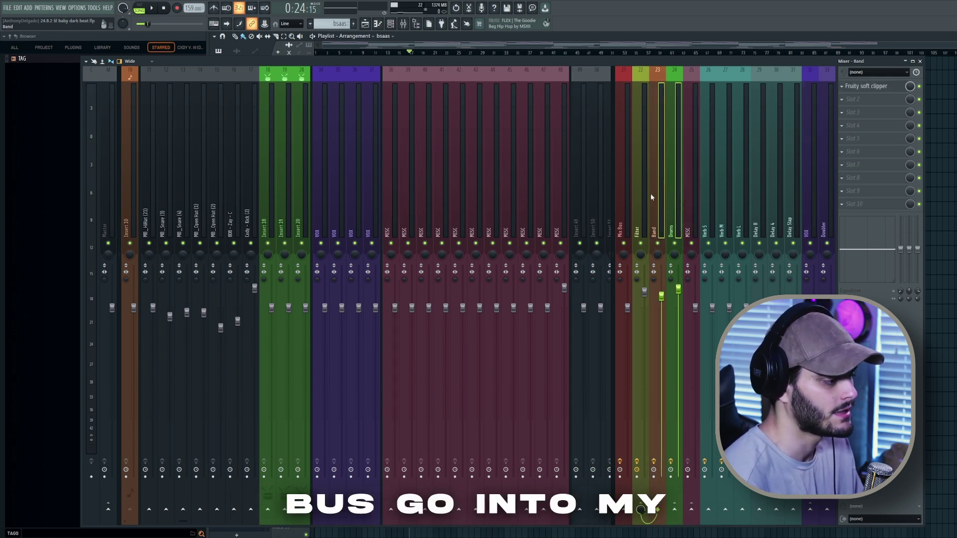
pyautogui.click(642, 202)
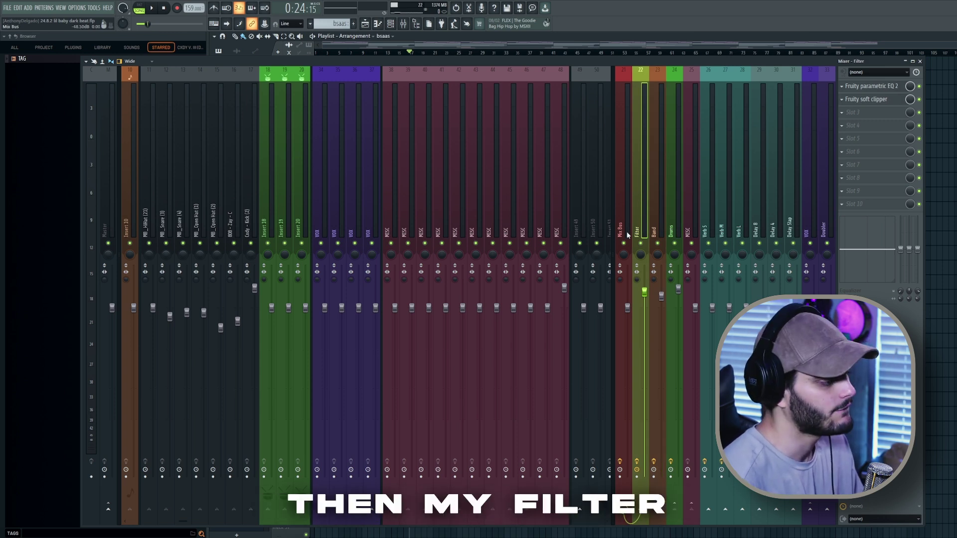
pyautogui.click(624, 169)
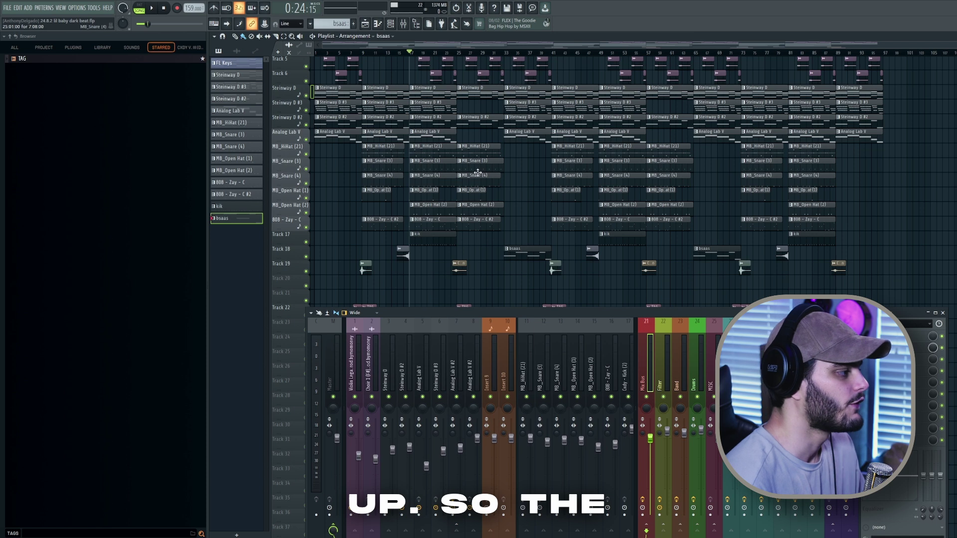
# Select bars 1 to 8 of the arrangement as the loop range and play back the melody.
pyautogui.scroll(4, 454, 67)
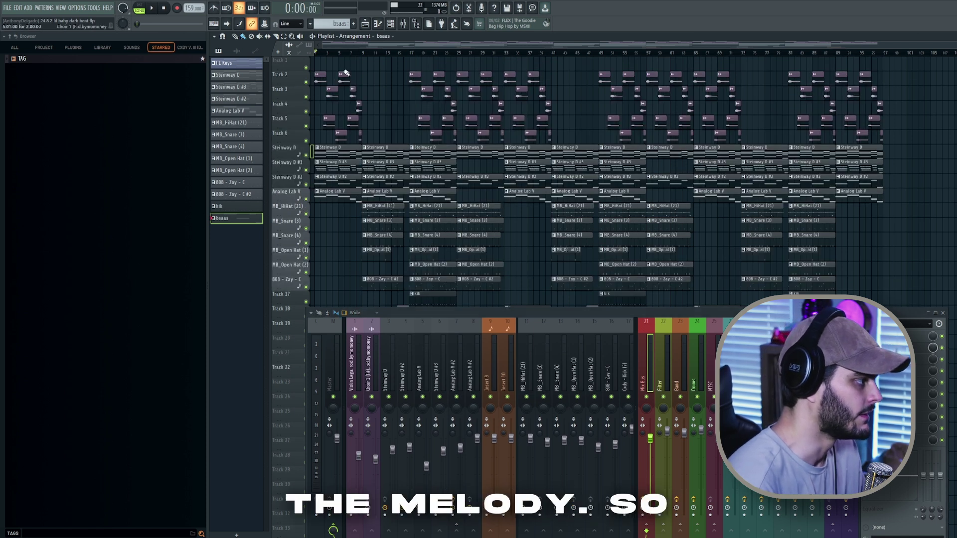
pyautogui.moveTo(365, 53); pyautogui.dragTo(314, 52)
pyautogui.scroll(6, 312, 161)
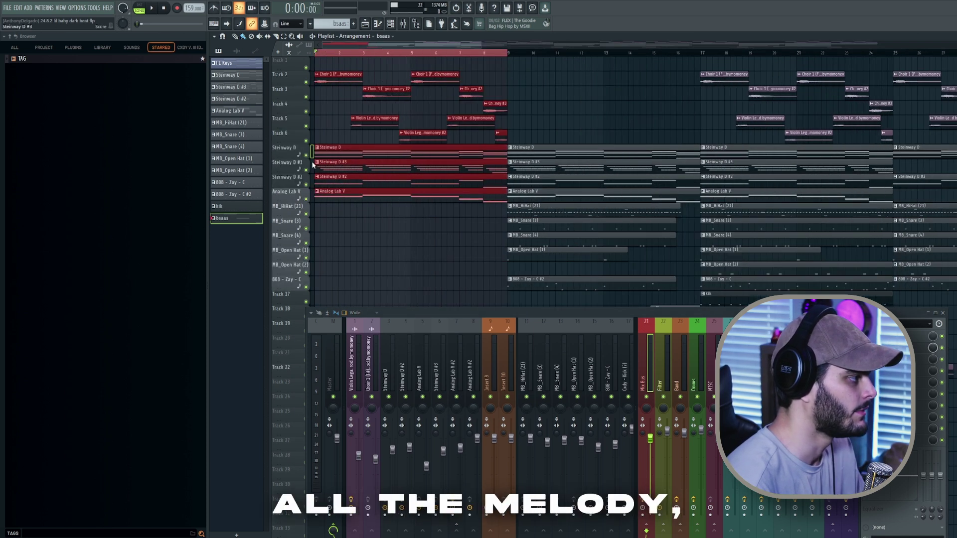
pyautogui.press('space')
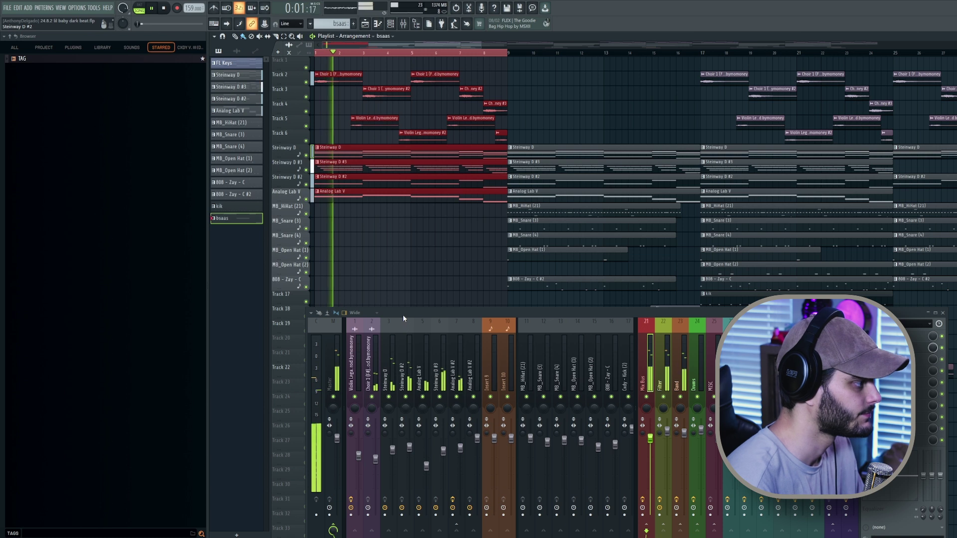
pyautogui.scroll(-2, 505, 227)
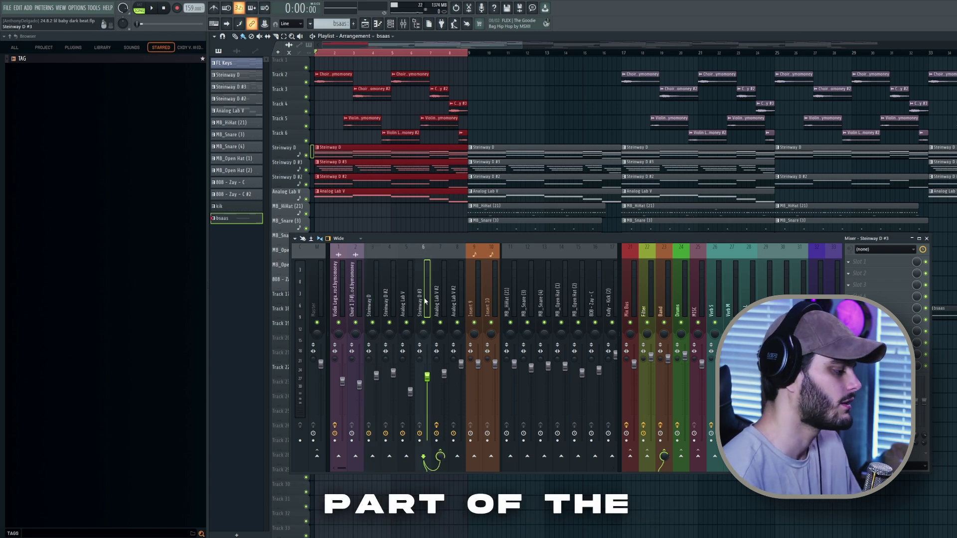
# Solo the Steinway D, Steinway D #2, Steinway D #3 and Analog Lab V #2 mixer tracks and listen to the pianos together.
pyautogui.click(385, 305)
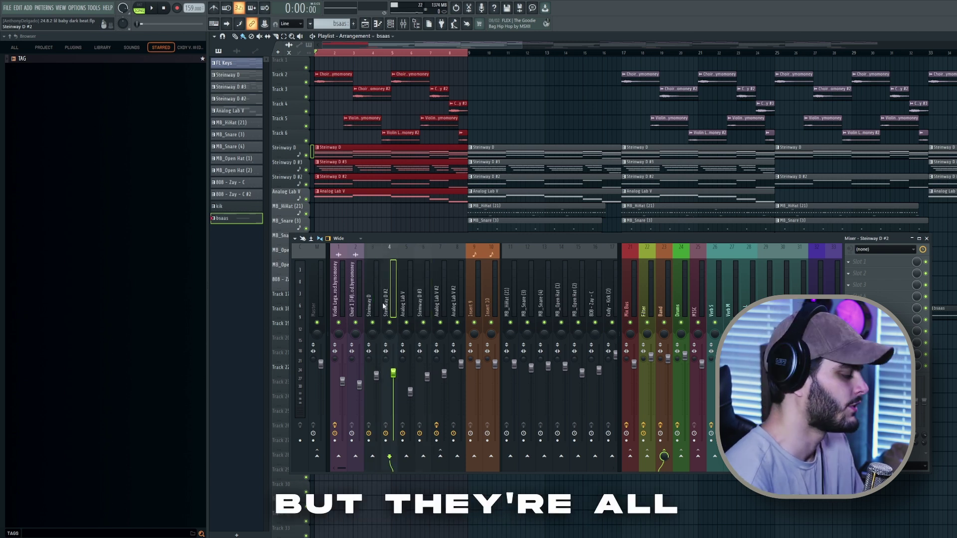
pyautogui.click(377, 305)
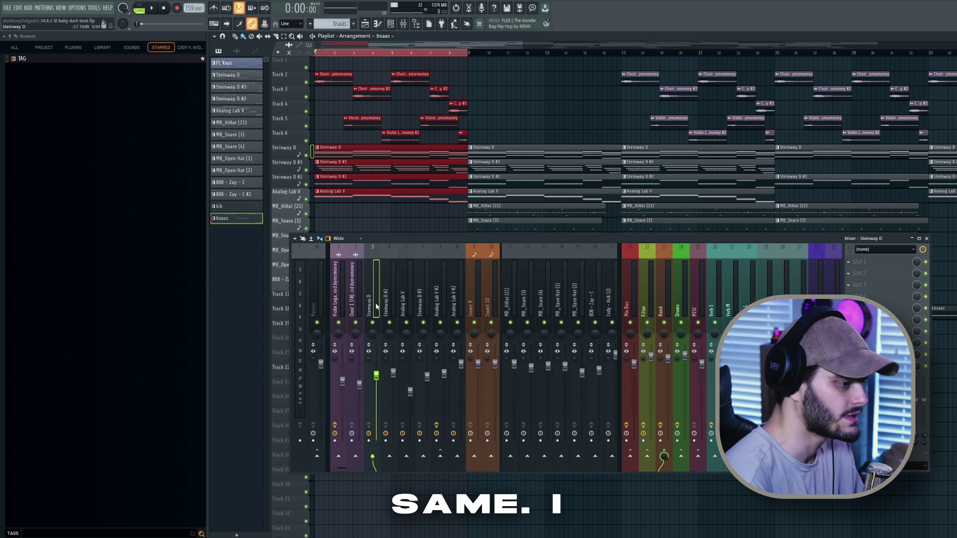
pyautogui.moveTo(369, 238); pyautogui.dragTo(378, 239)
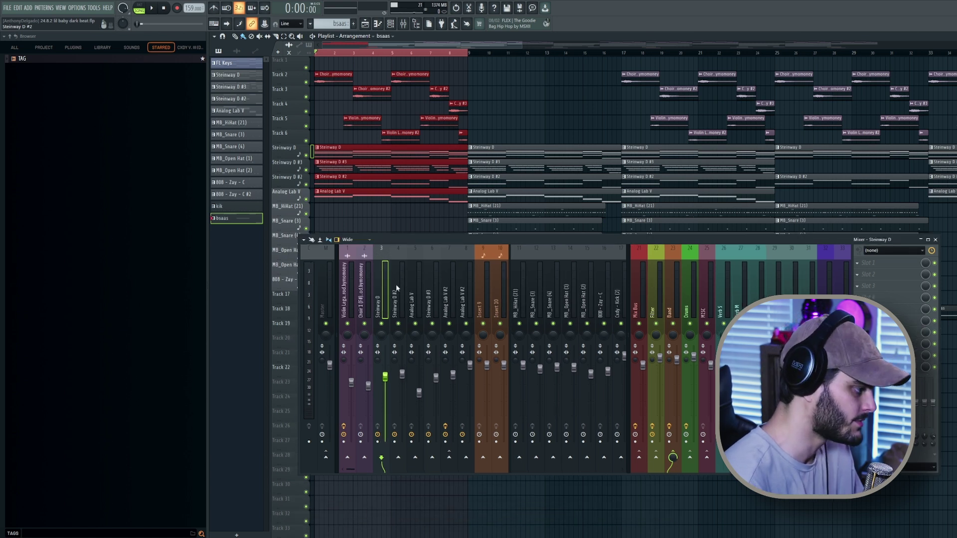
pyautogui.rightClick(381, 324)
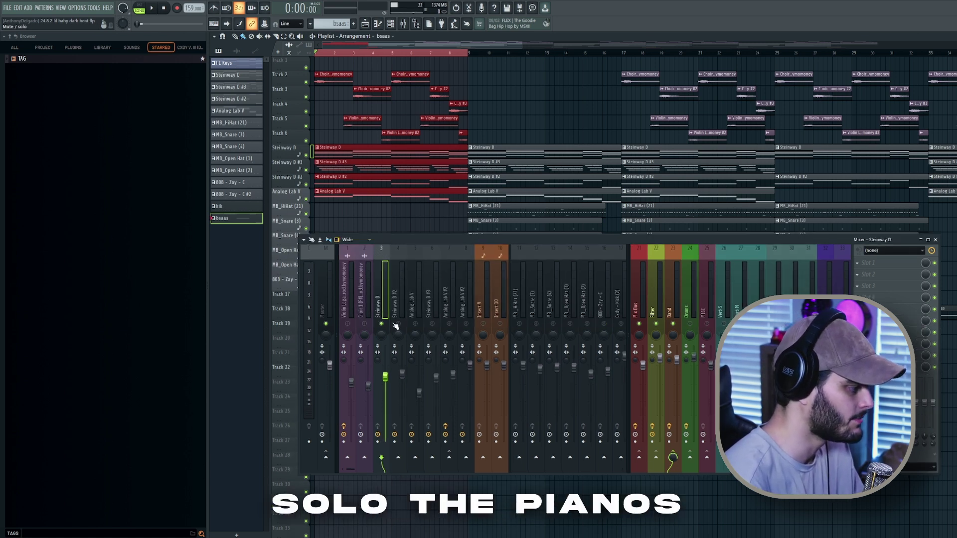
pyautogui.click(432, 324)
pyautogui.click(449, 324)
pyautogui.press('space')
pyautogui.moveTo(443, 239); pyautogui.dragTo(441, 233)
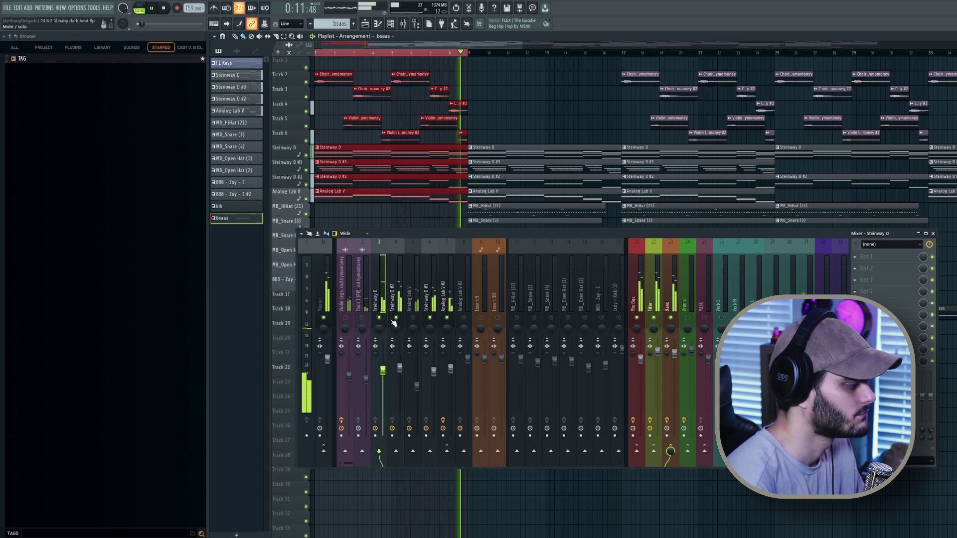
pyautogui.press('space')
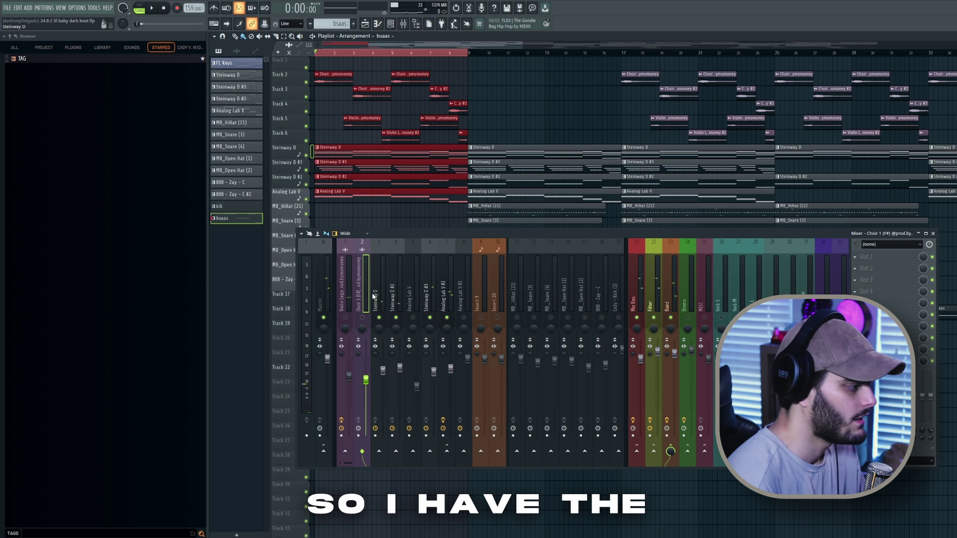
# Listen to the Steinway D chords alone and with the Steinway D #2 track unmuted.
pyautogui.press('space')
pyautogui.click(382, 299)
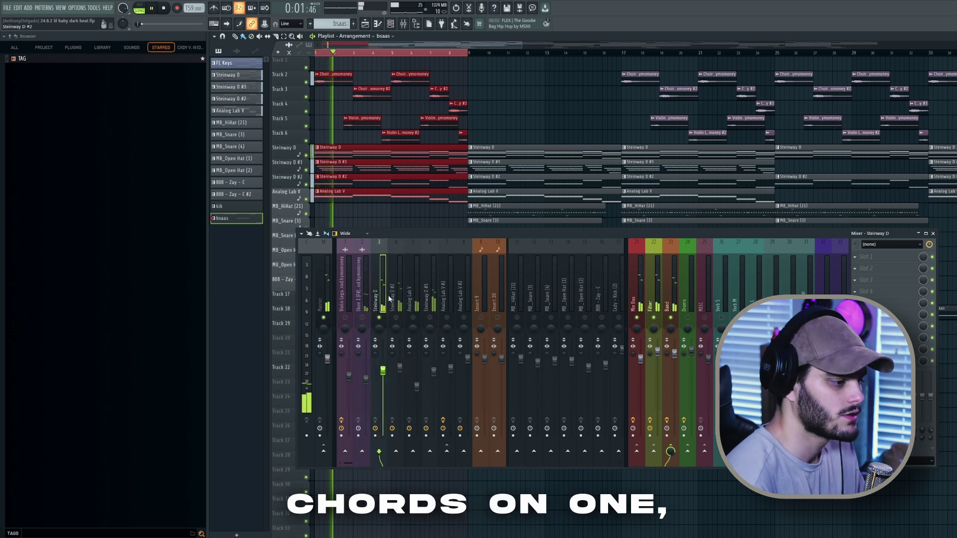
pyautogui.click(396, 318)
pyautogui.press('space')
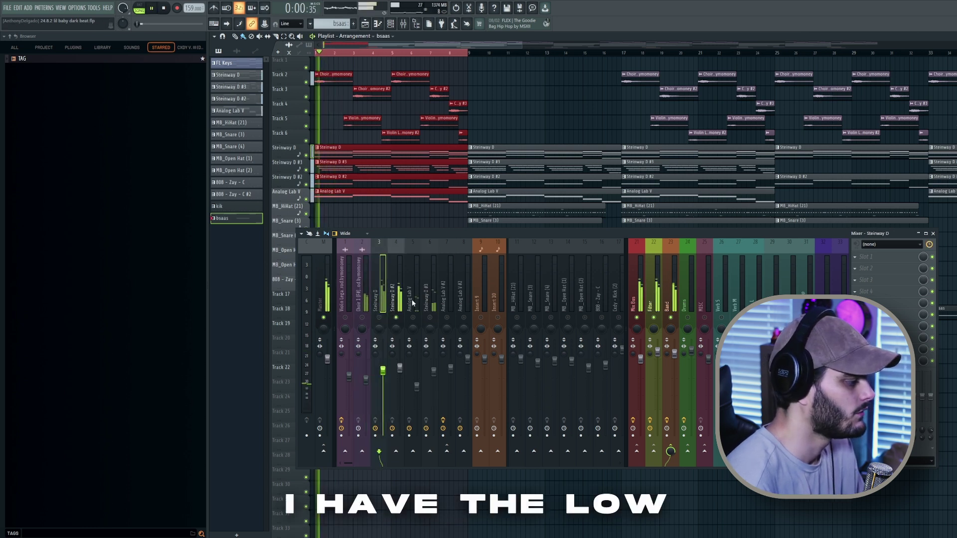
pyautogui.press('space')
# Solo Steinway D #3 with the Analog Lab V #2 mixer track and play the loop.
pyautogui.rightClick(429, 318)
pyautogui.click(447, 318)
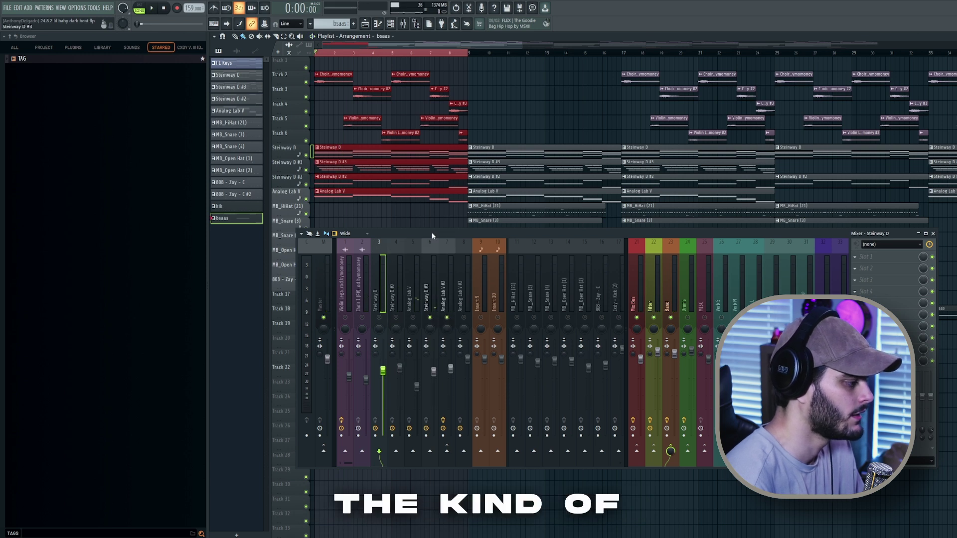
pyautogui.press('space')
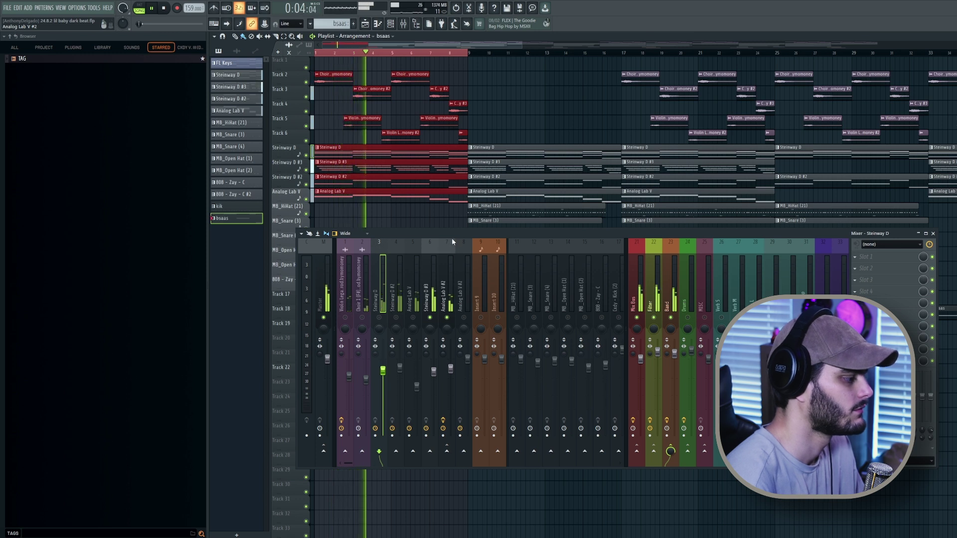
pyautogui.press('space')
# Rename mixer track 7 as "stienway gross beat" and show its Gross Beat effect.
pyautogui.click(440, 305)
pyautogui.click(437, 306)
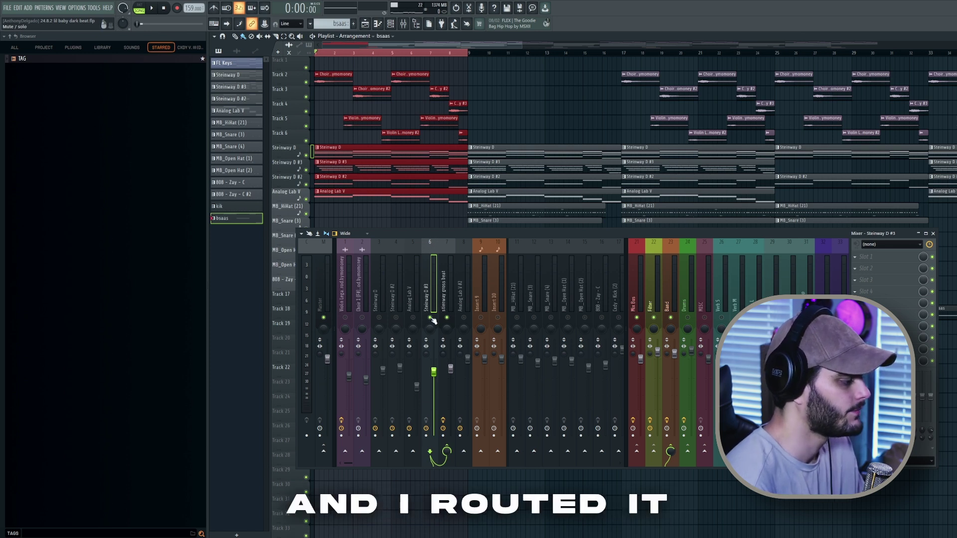
pyautogui.click(445, 299)
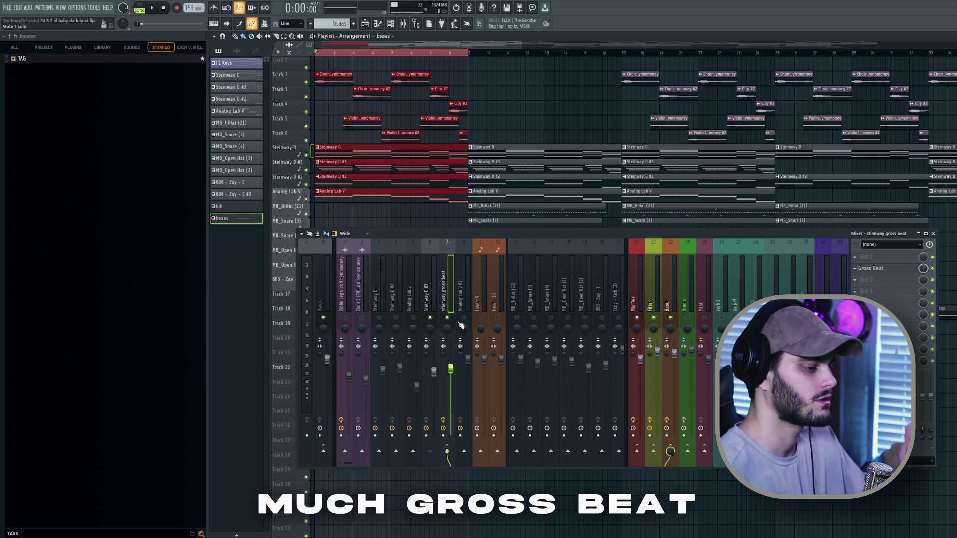
# Adjust the send from Steinway D #3 to Band, lower the track's fader slightly and play the loop.
pyautogui.click(433, 302)
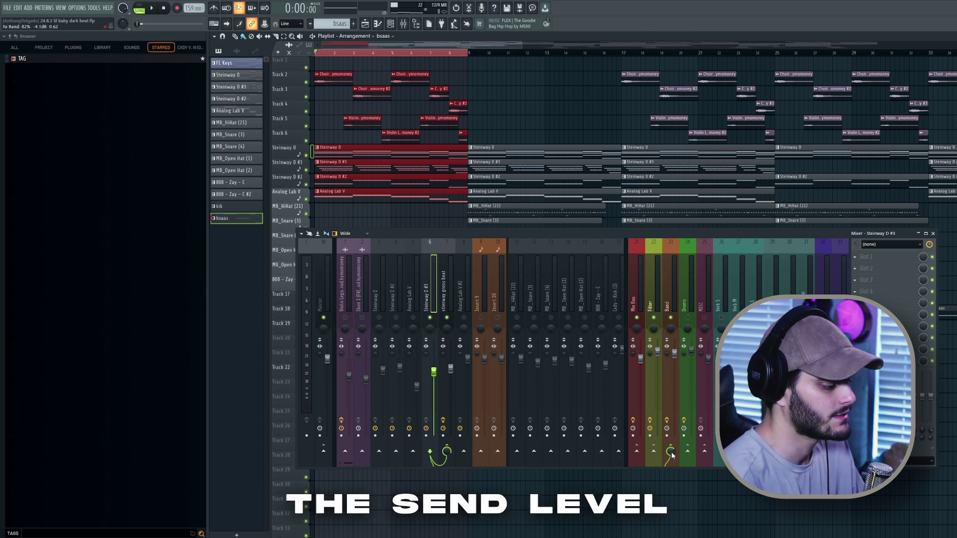
pyautogui.moveTo(672, 450)
pyautogui.mouseDown()
pyautogui.moveTo(671, 441)
pyautogui.moveTo(672, 455)
pyautogui.mouseUp()
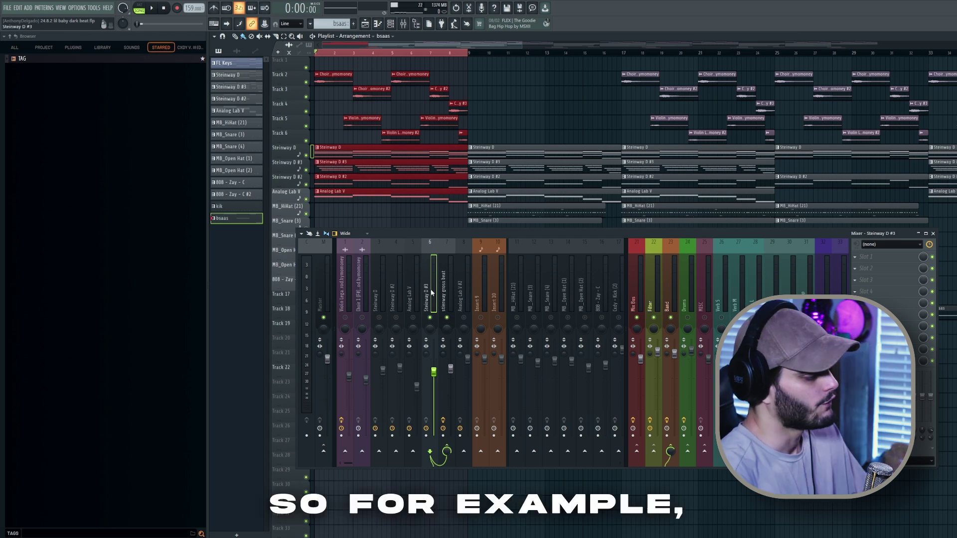
pyautogui.moveTo(434, 371)
pyautogui.mouseDown()
pyautogui.moveTo(434, 421)
pyautogui.moveTo(434, 373)
pyautogui.mouseUp()
pyautogui.press('space')
pyautogui.press('space')
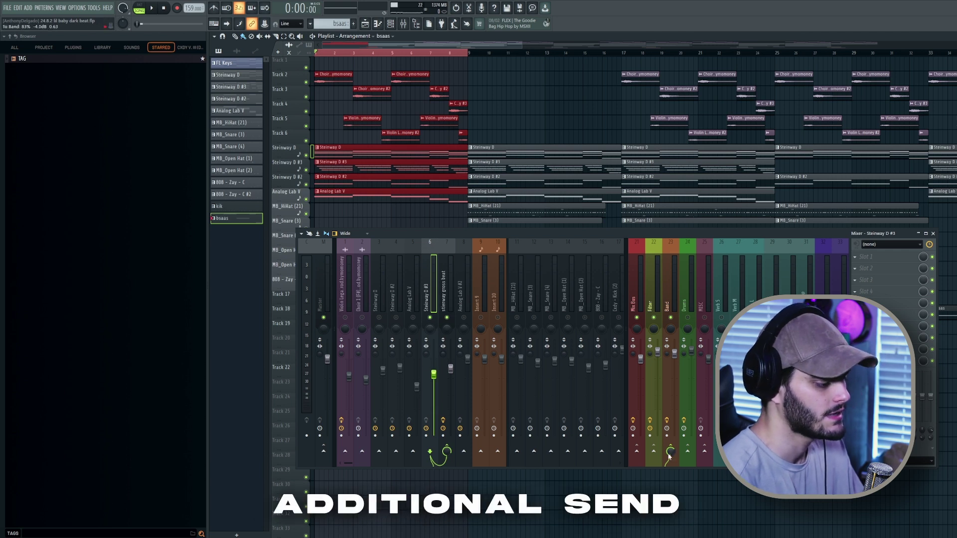
# Lower the Steinway D #3 track's send to Band to about 57%, fine-tuning it while the loop plays.
pyautogui.moveTo(674, 453); pyautogui.dragTo(674, 486)
pyautogui.press('space')
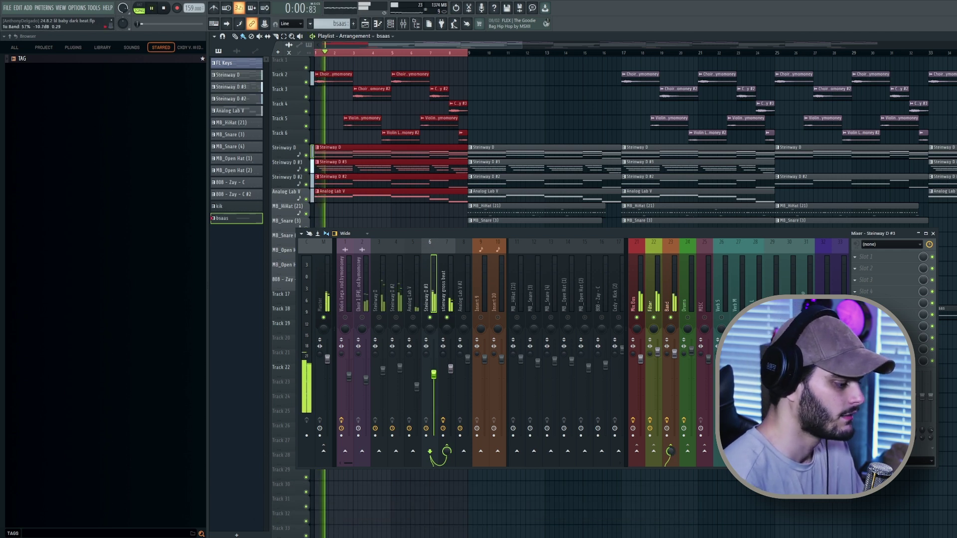
pyautogui.moveTo(671, 451)
pyautogui.mouseDown()
pyautogui.moveTo(671, 434)
pyautogui.moveTo(672, 456)
pyautogui.mouseUp()
pyautogui.press('space')
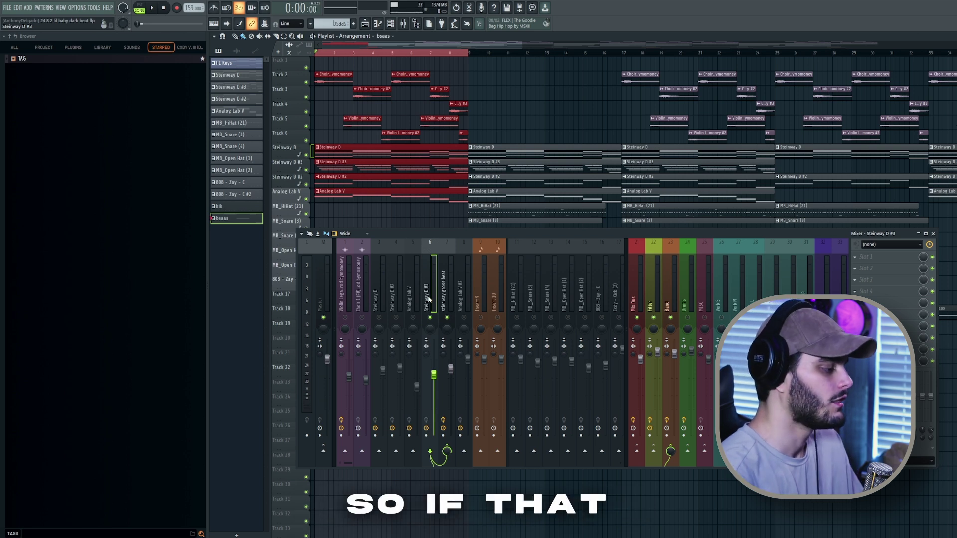
# Switch between the stienway gross beat and Steinway D #3 mixer tracks to compare their routing.
pyautogui.click(446, 296)
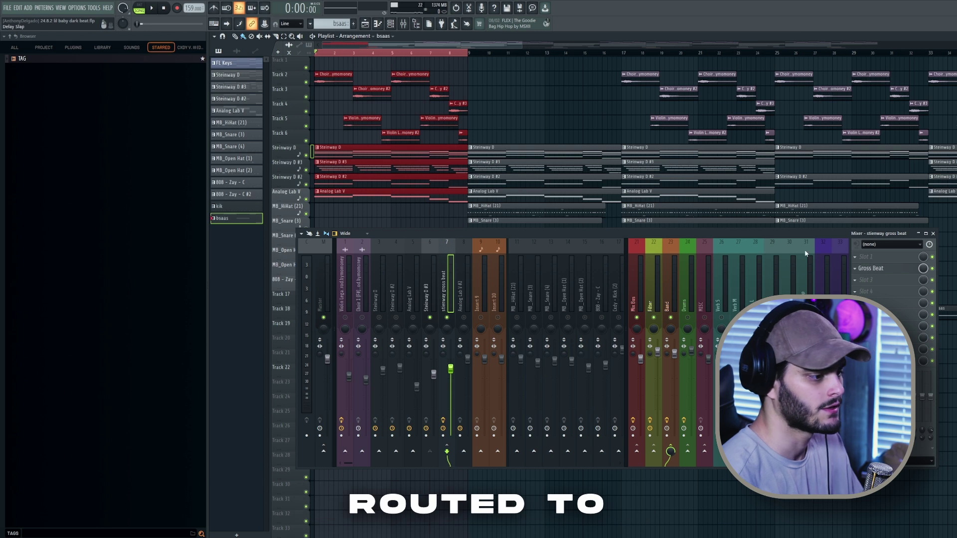
pyautogui.press('Left')
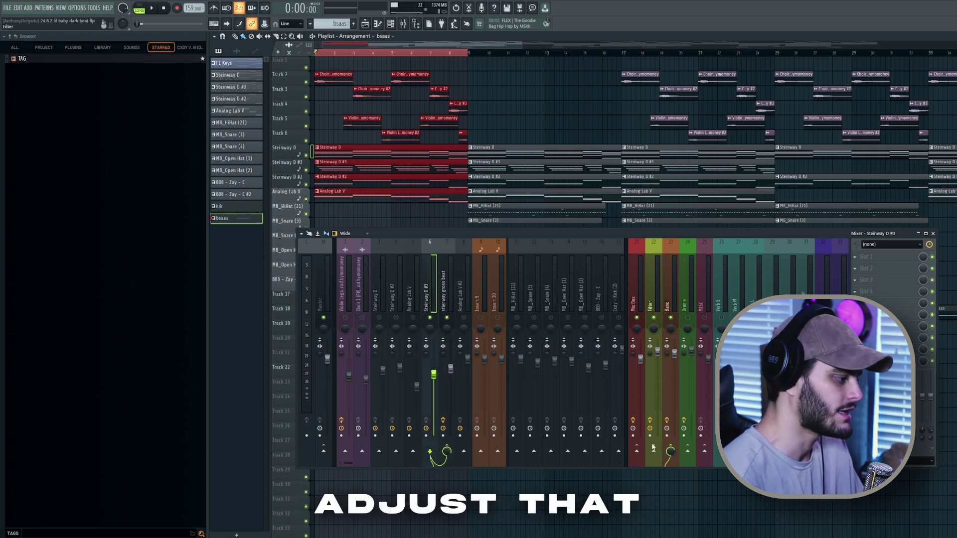
pyautogui.click(446, 296)
pyautogui.press('Left')
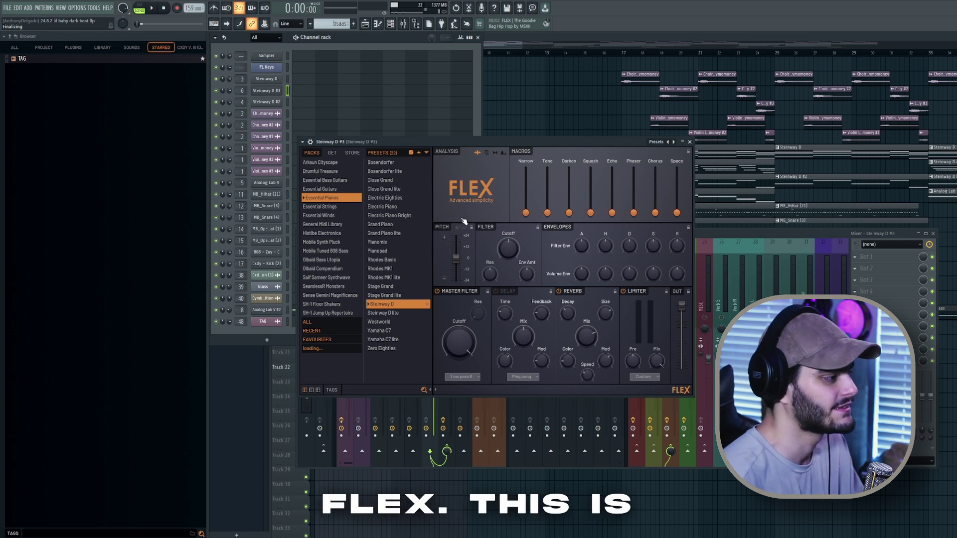
# Bring the Analog Lab V layer into the mix, play the melody loop with it, and select its mixer track.
pyautogui.moveTo(560, 145); pyautogui.dragTo(557, 131)
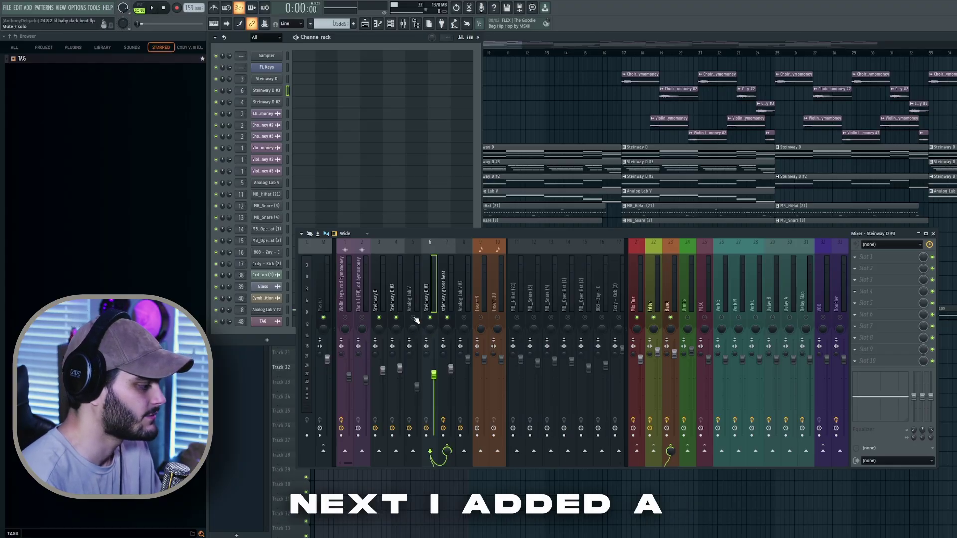
pyautogui.press('space')
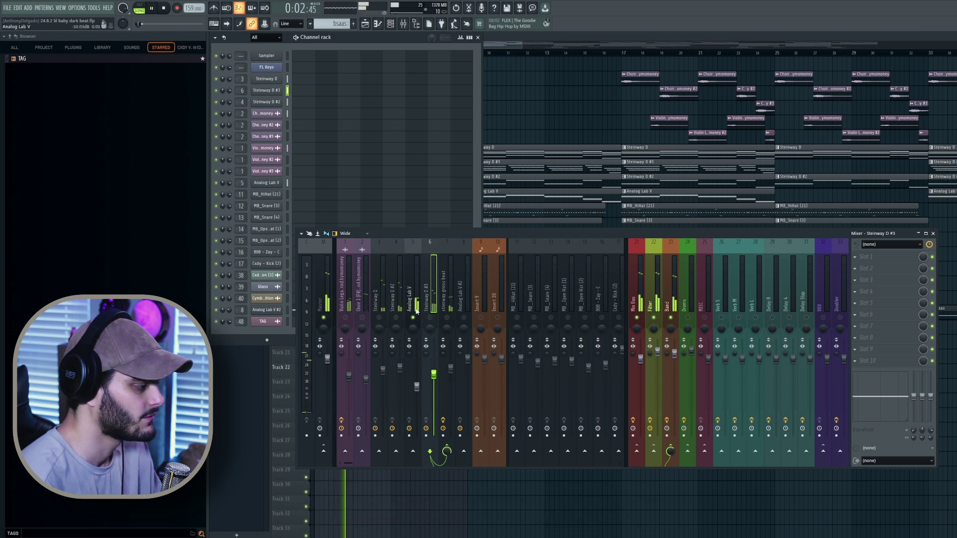
pyautogui.click(417, 325)
pyautogui.press('space')
pyautogui.moveTo(444, 234); pyautogui.dragTo(447, 235)
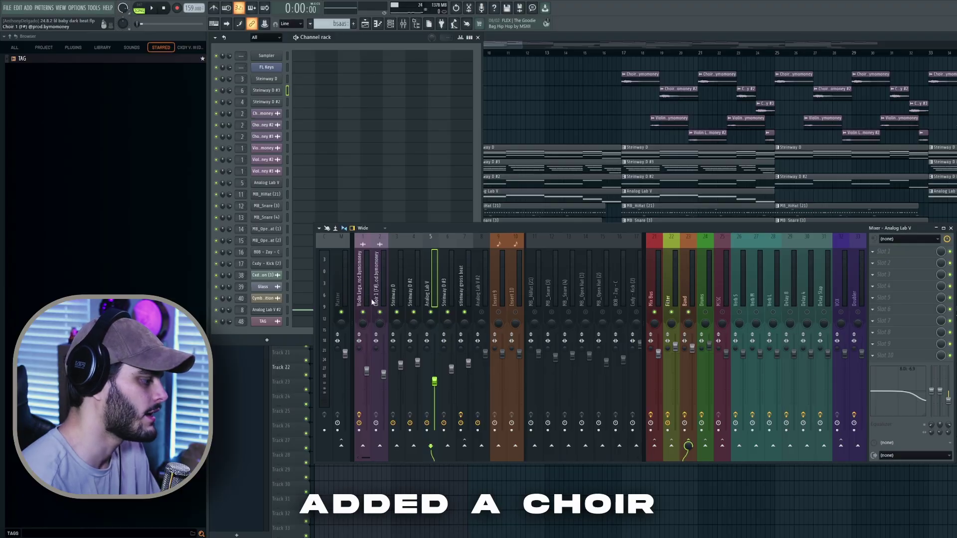
# Select the choir mixer track, switch to the violin legato track, and show its Fruity parametric EQ 2.
pyautogui.click(372, 284)
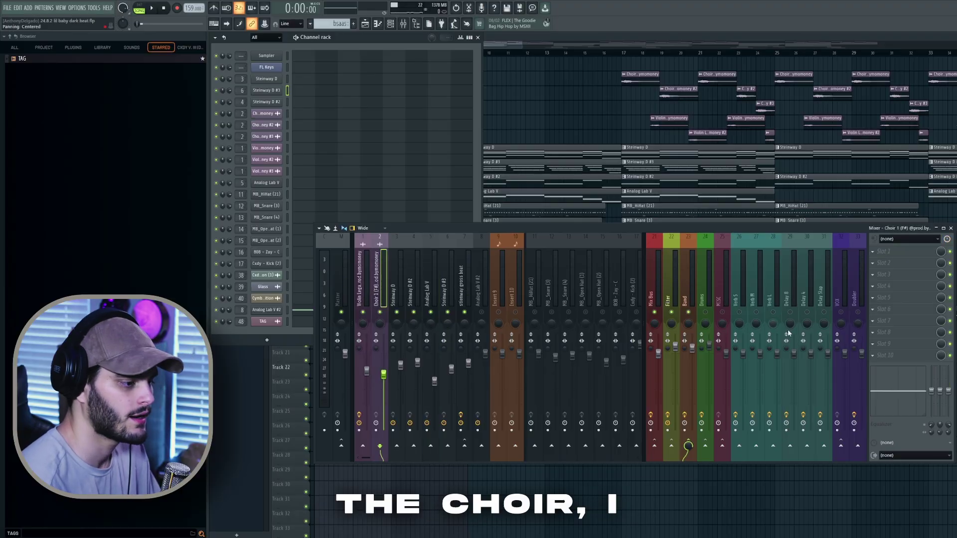
pyautogui.click(362, 286)
pyautogui.click(913, 263)
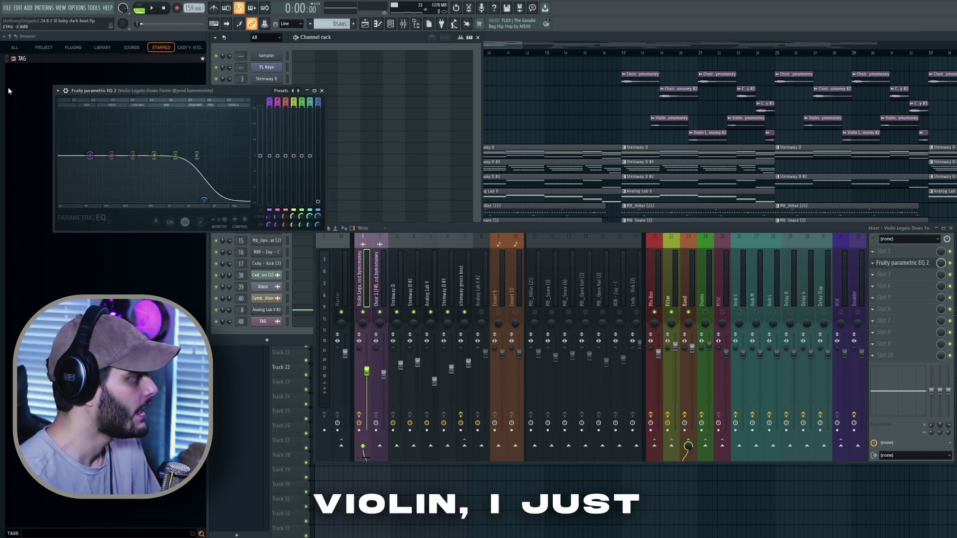
pyautogui.moveTo(213, 92); pyautogui.dragTo(523, 120)
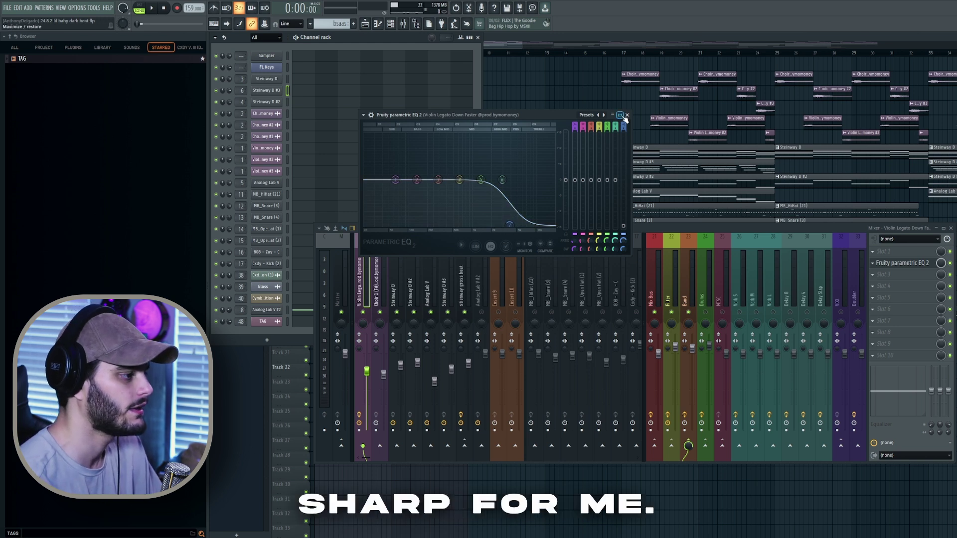
# Play the melody loop with choir and violin, close the violin's equalizer, and reveal the playlist behind the channel rack.
pyautogui.press('space')
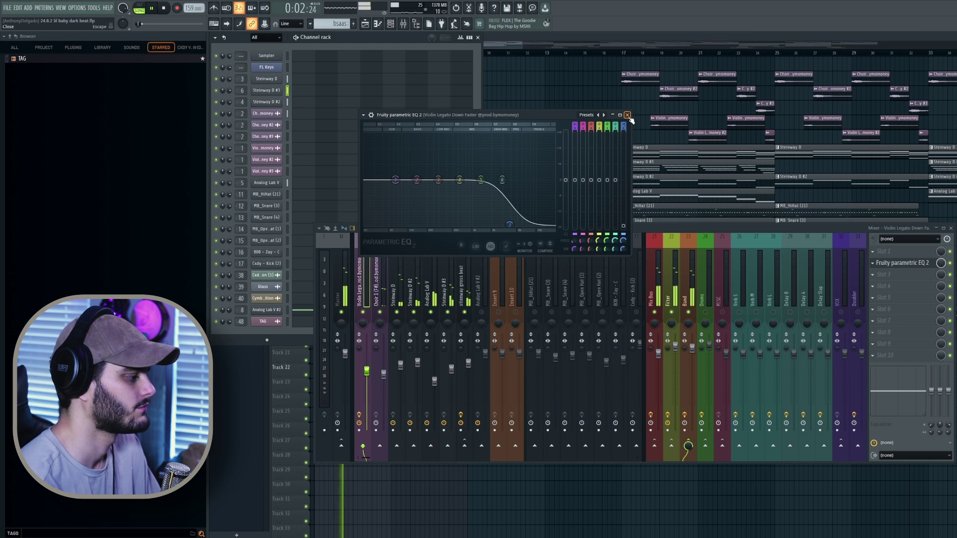
pyautogui.click(628, 116)
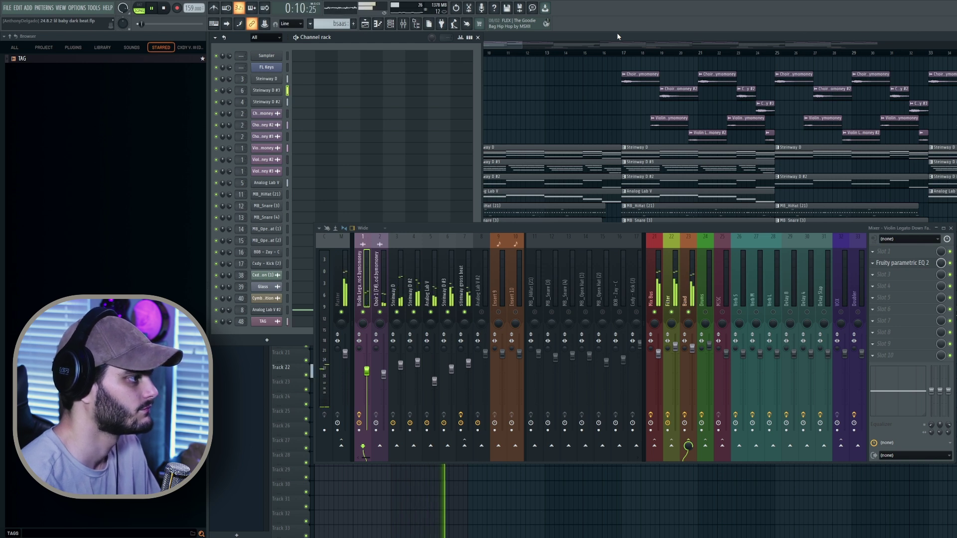
pyautogui.press('F6')
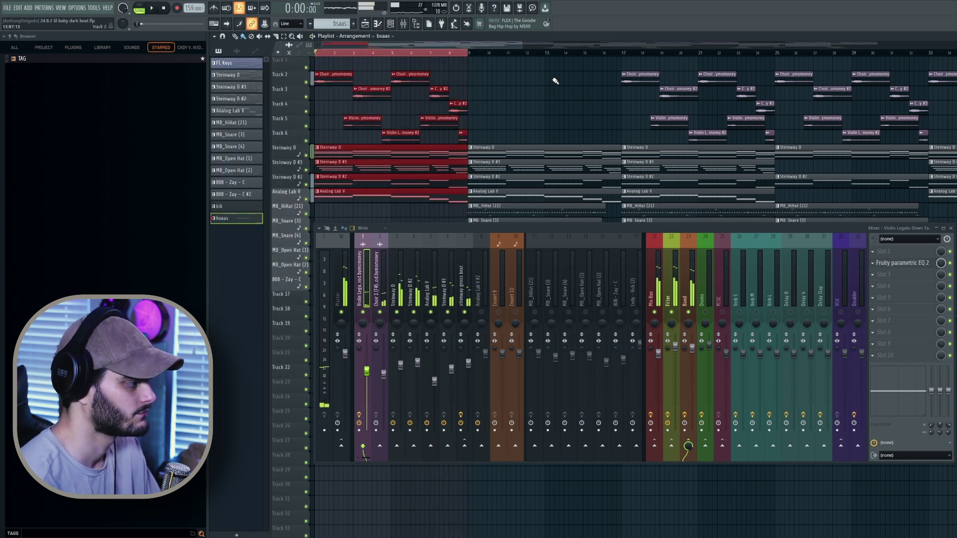